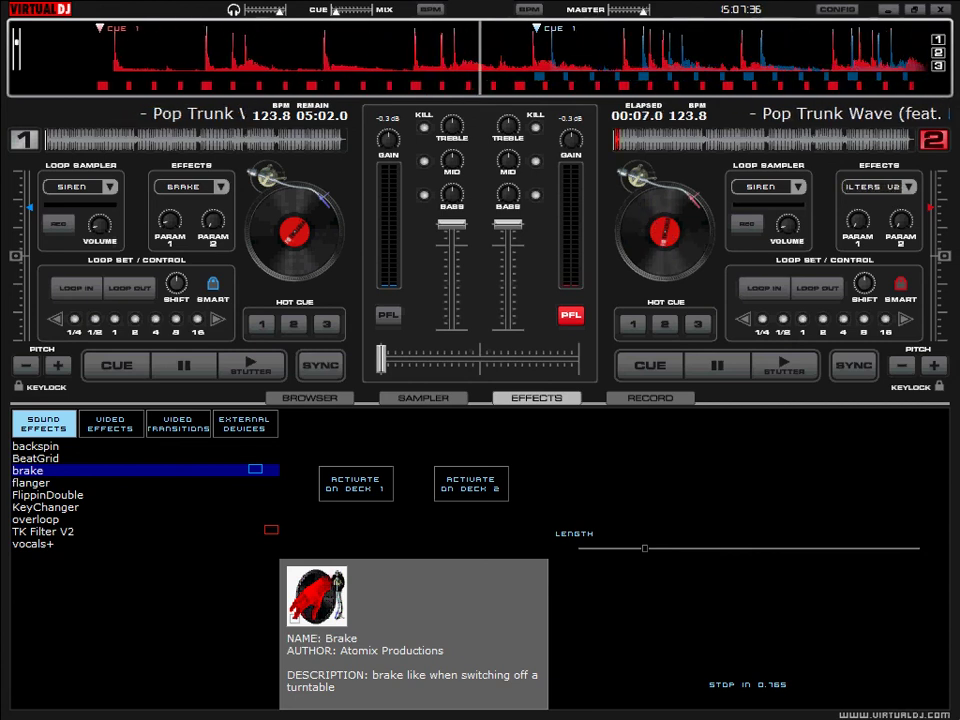
- Start playback on both decks and activate the flanger on deck 1 with its volume raised slightly
{"action": "left_click", "coordinate": [251, 366]}
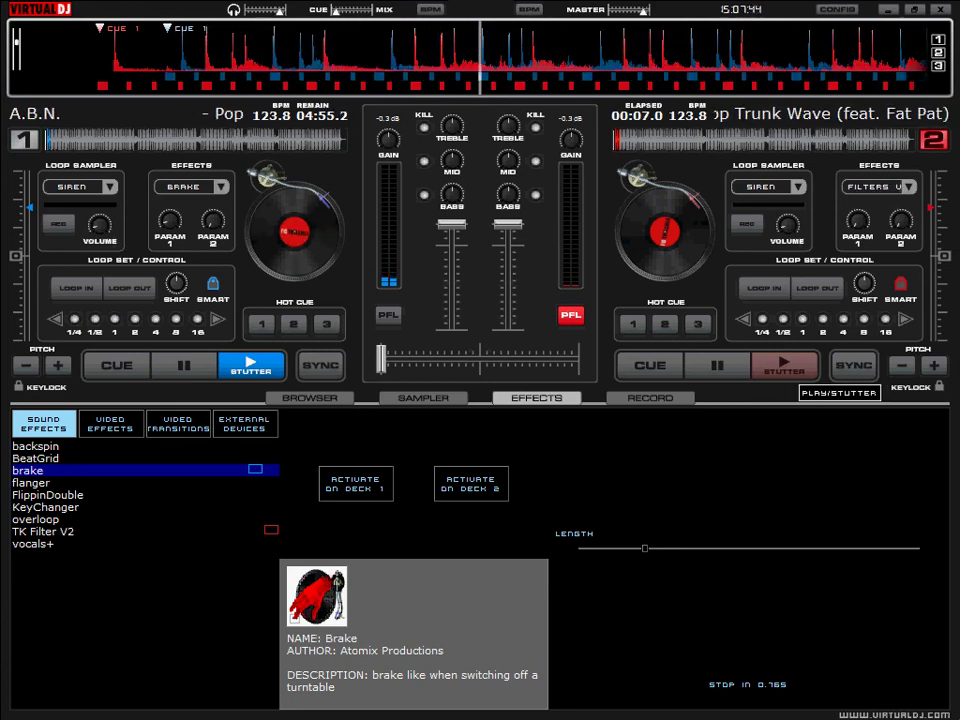
{"action": "left_click", "coordinate": [784, 365]}
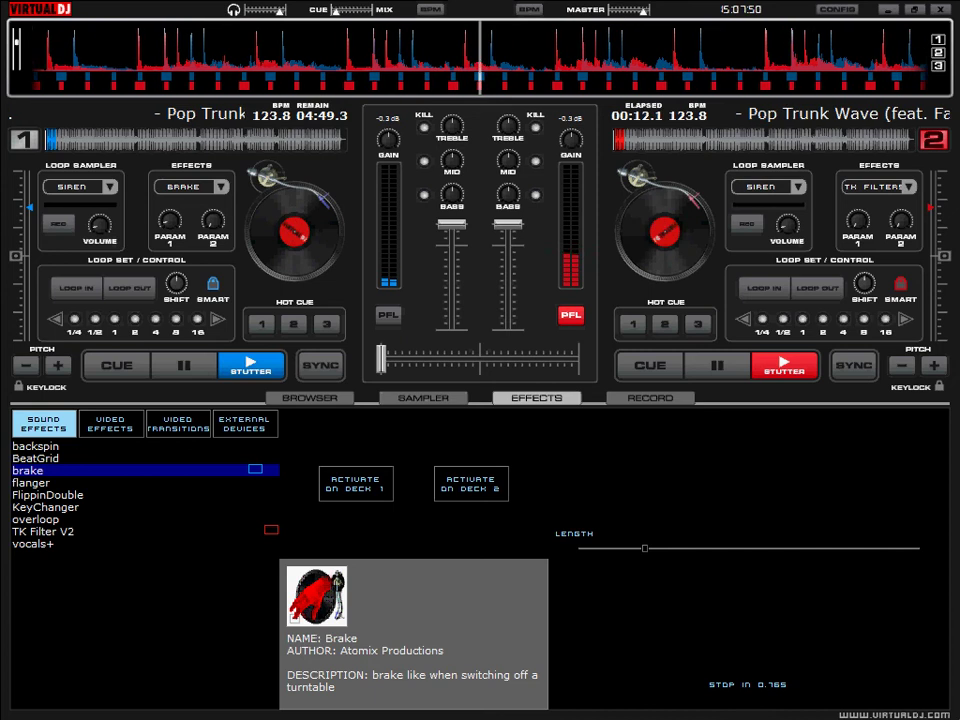
{"action": "left_click", "coordinate": [31, 483]}
{"action": "left_click", "coordinate": [356, 484]}
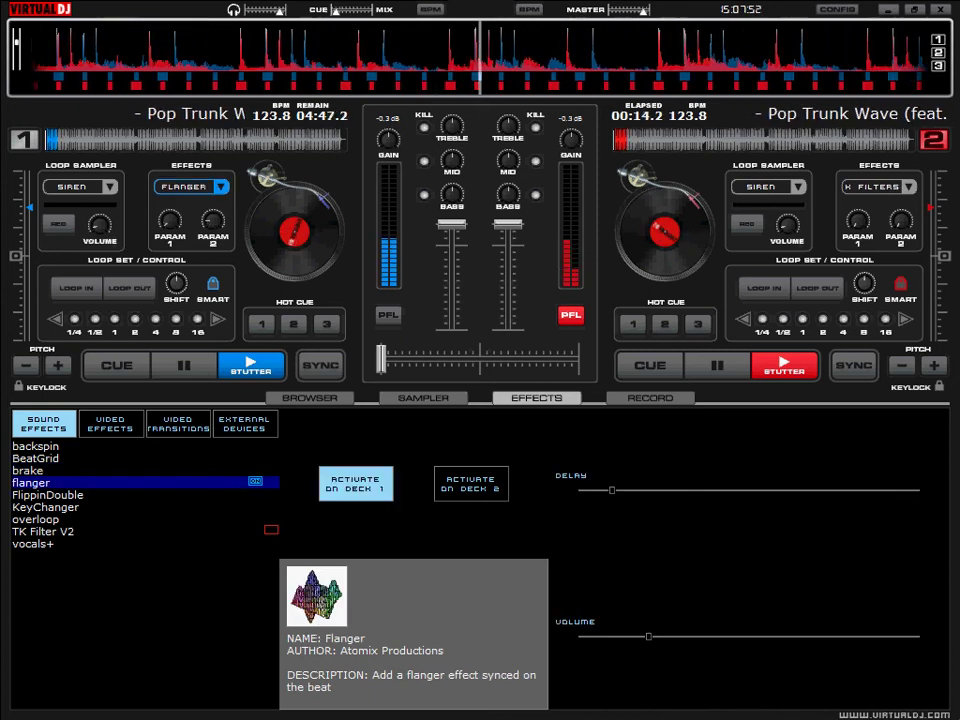
{"action": "left_click_drag", "start_coordinate": [648, 636], "coordinate": [671, 636]}
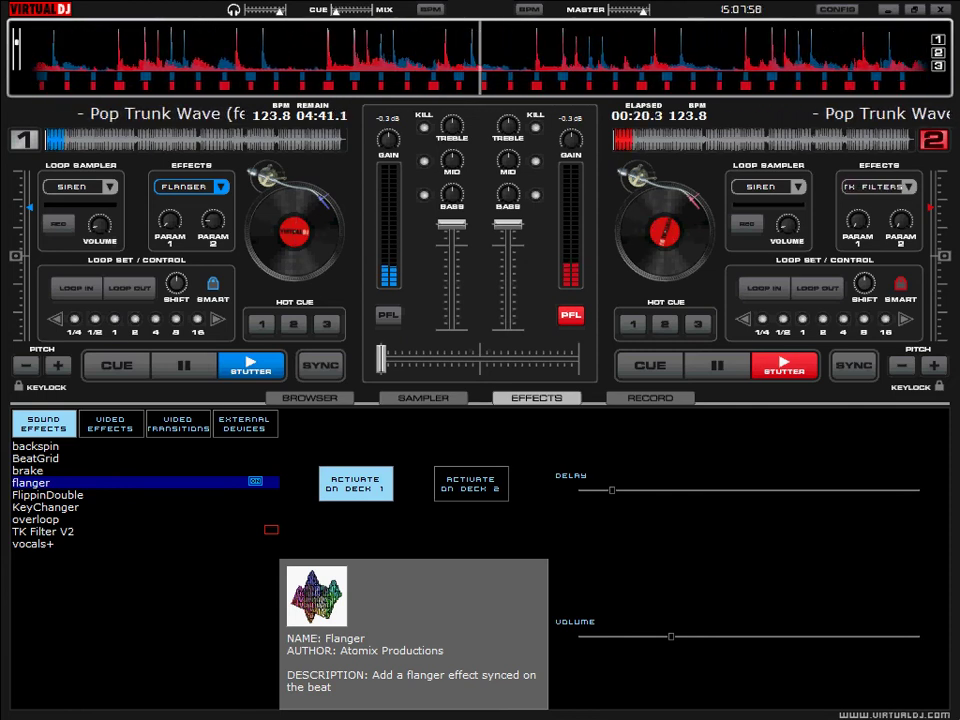
- View the brake effect's settings, return to the flanger and switch it off on deck 1
{"action": "left_click", "coordinate": [28, 470]}
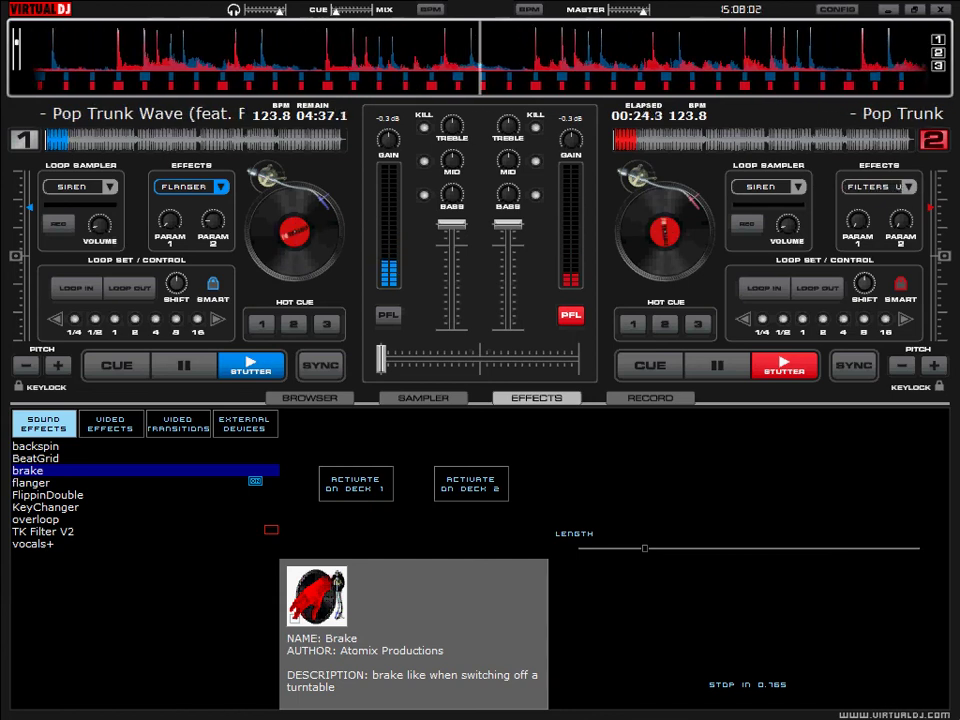
{"action": "left_click", "coordinate": [30, 482]}
{"action": "left_click", "coordinate": [356, 483]}
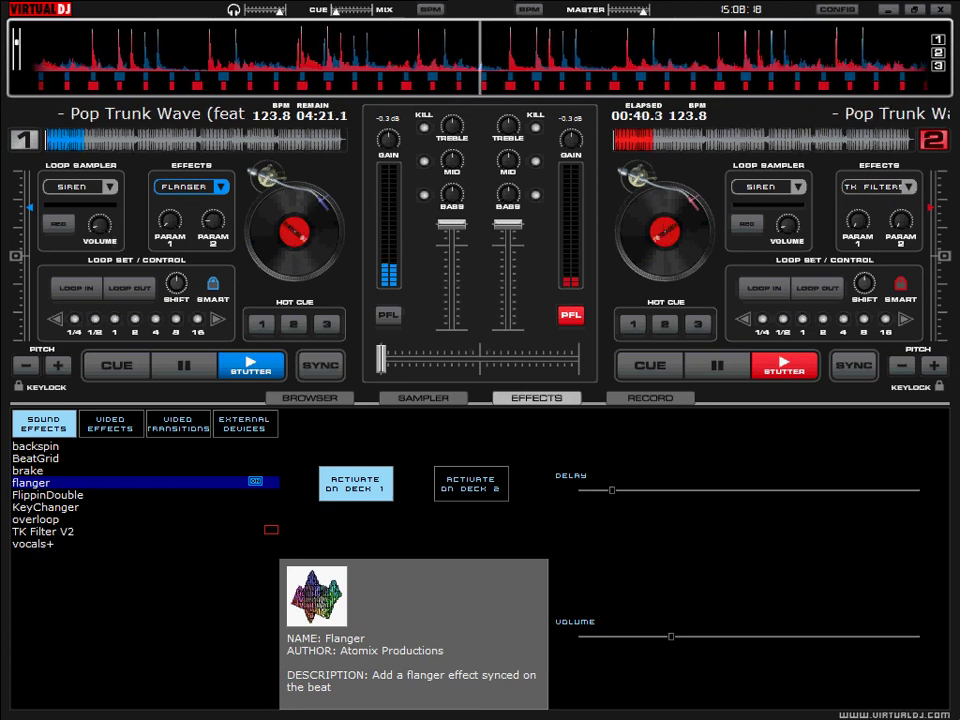
{"action": "key", "text": "f"}
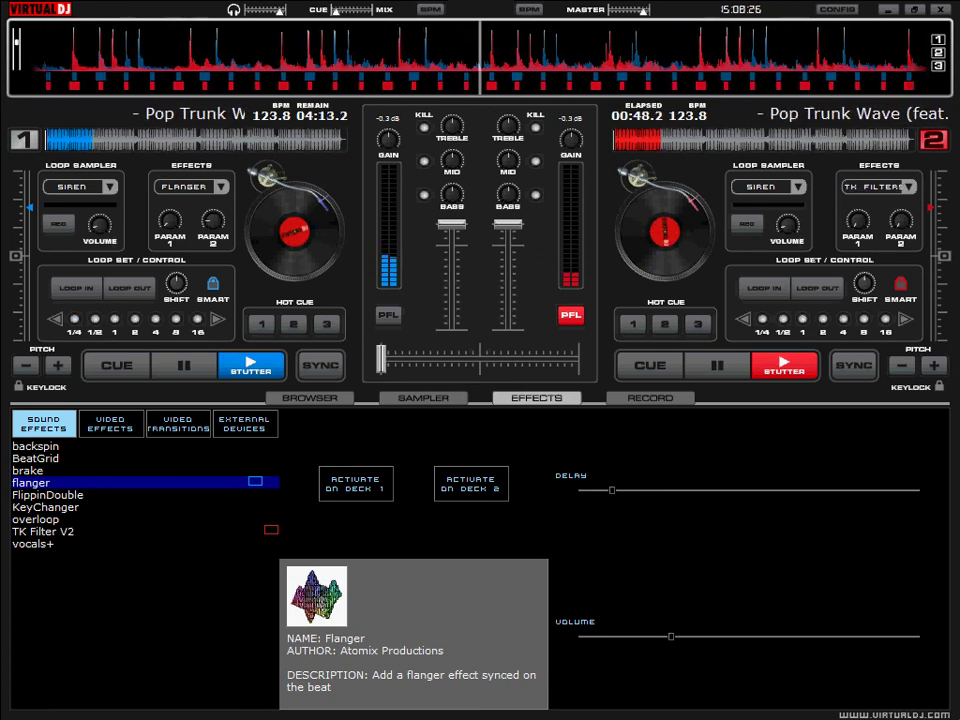
- Activate and release the brake effect on deck 1, and sweep the crossfader toward deck 2 and back
{"action": "left_click", "coordinate": [28, 470]}
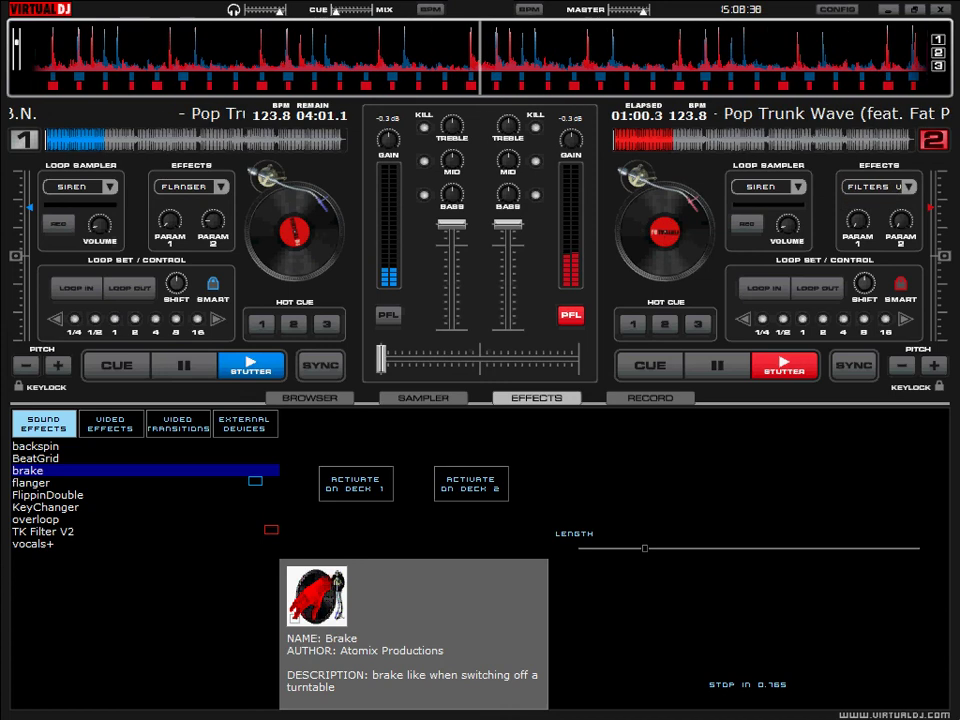
{"action": "left_click", "coordinate": [356, 484]}
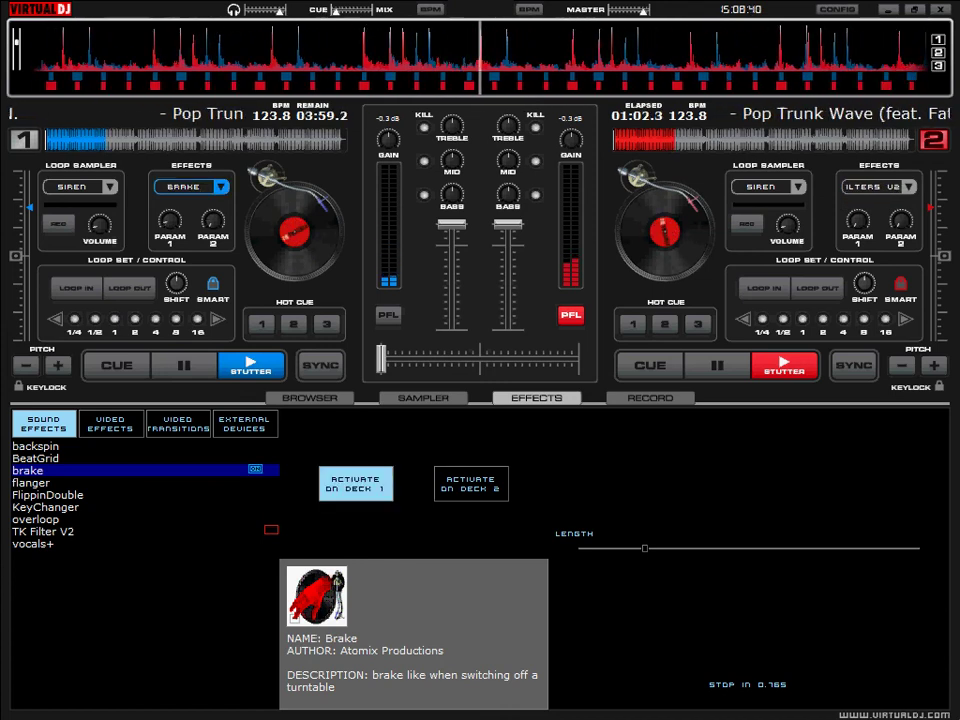
{"action": "left_click", "coordinate": [356, 484]}
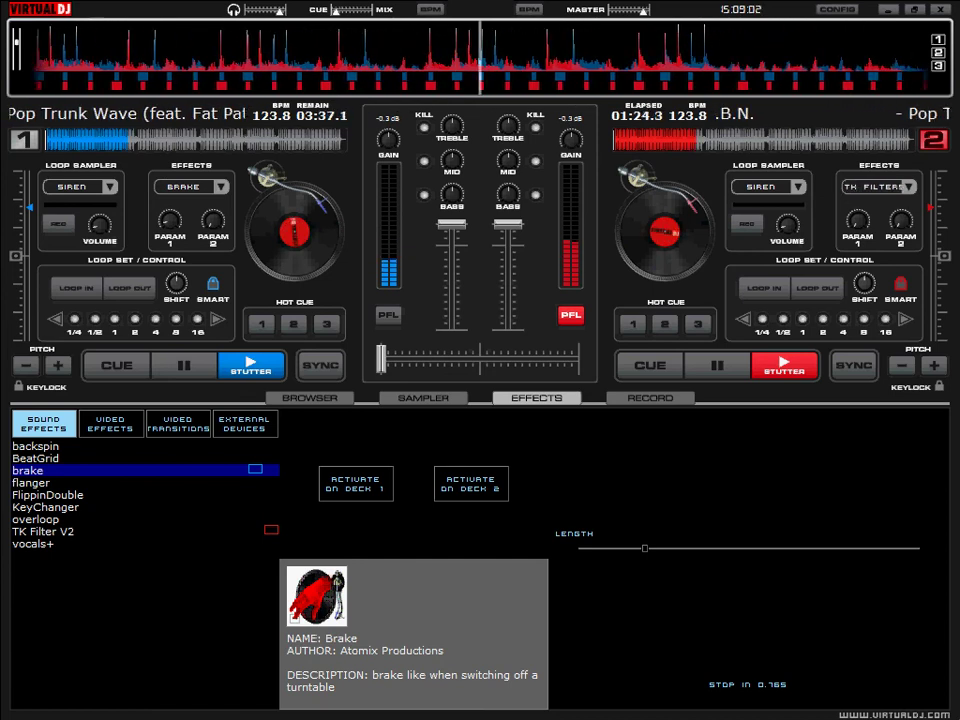
{"action": "left_click_drag", "start_coordinate": [381, 359], "coordinate": [578, 359]}
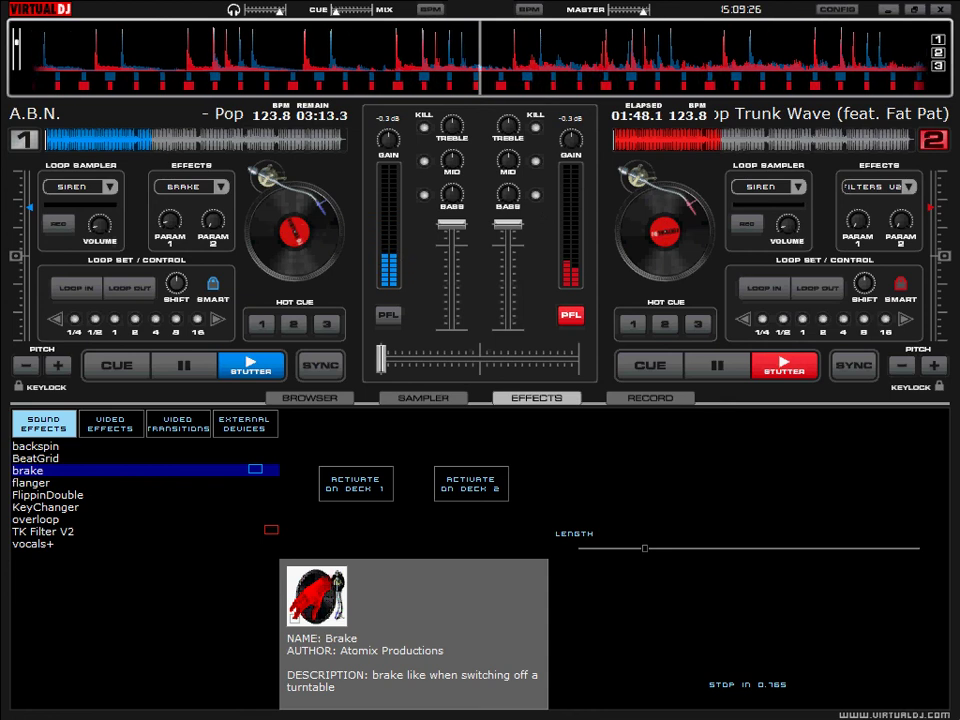
{"action": "left_click_drag", "start_coordinate": [381, 359], "coordinate": [562, 359]}
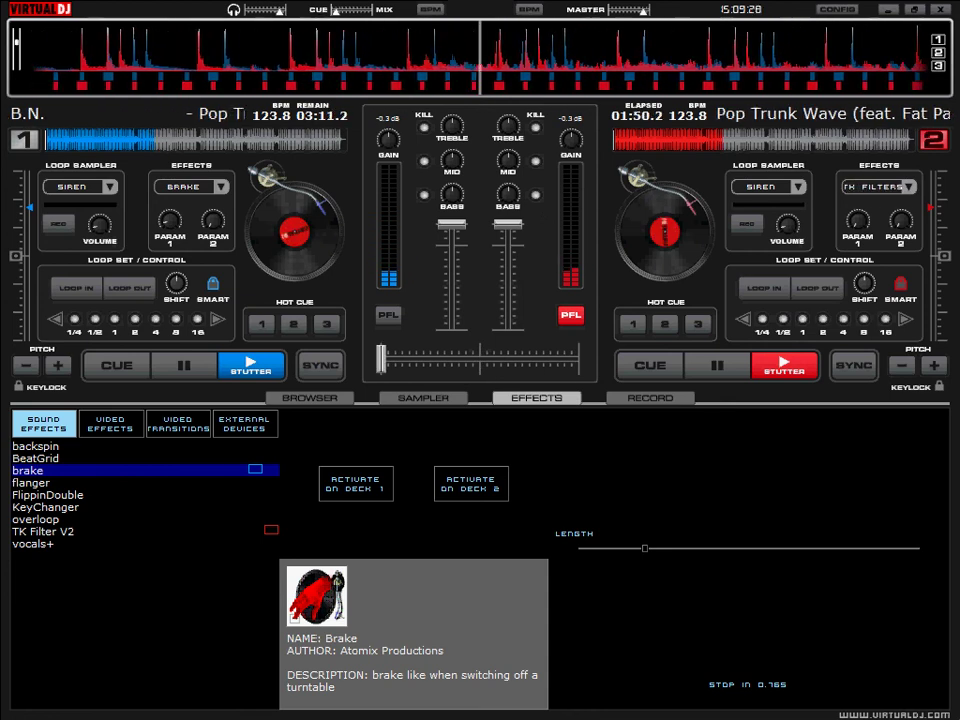
- Try the BeatGrid effect on deck 1 and switch it off again
{"action": "left_click", "coordinate": [36, 458]}
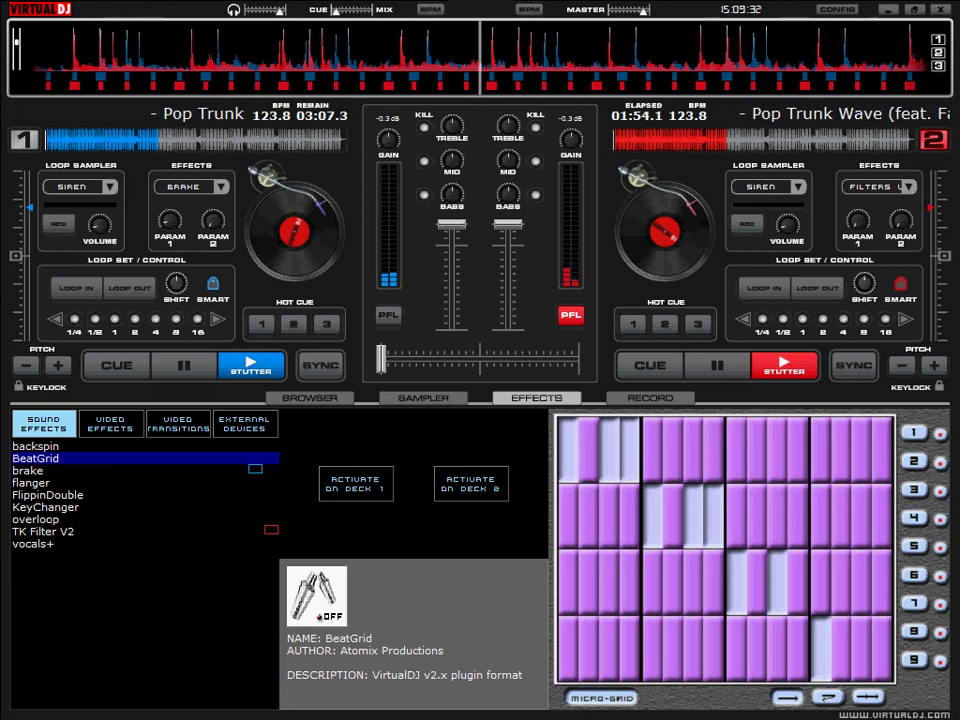
{"action": "left_click", "coordinate": [356, 484]}
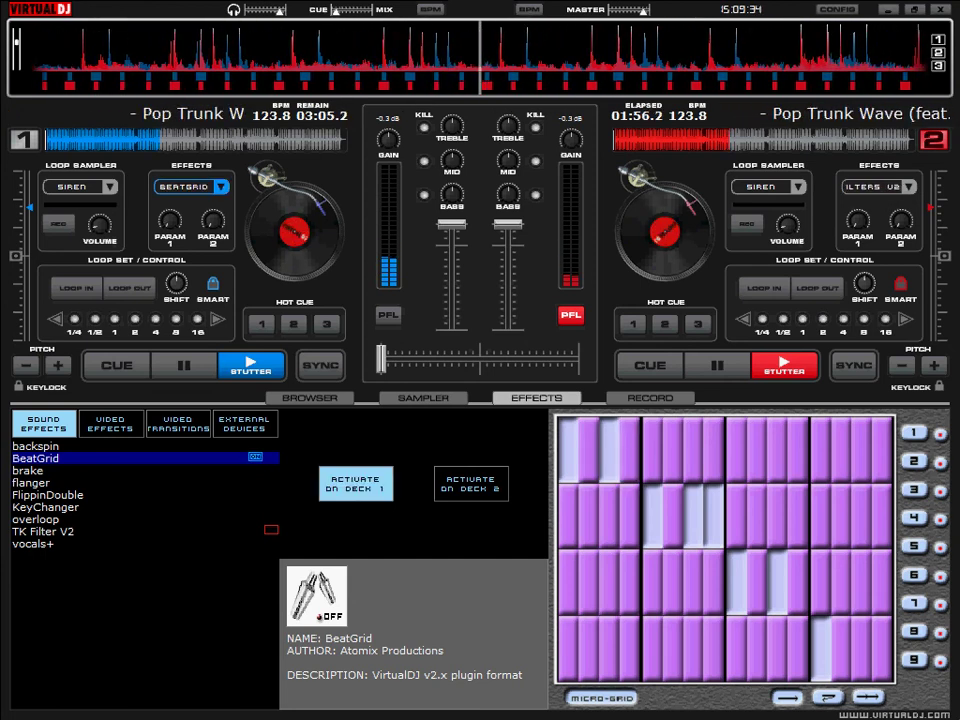
{"action": "left_click", "coordinate": [356, 484]}
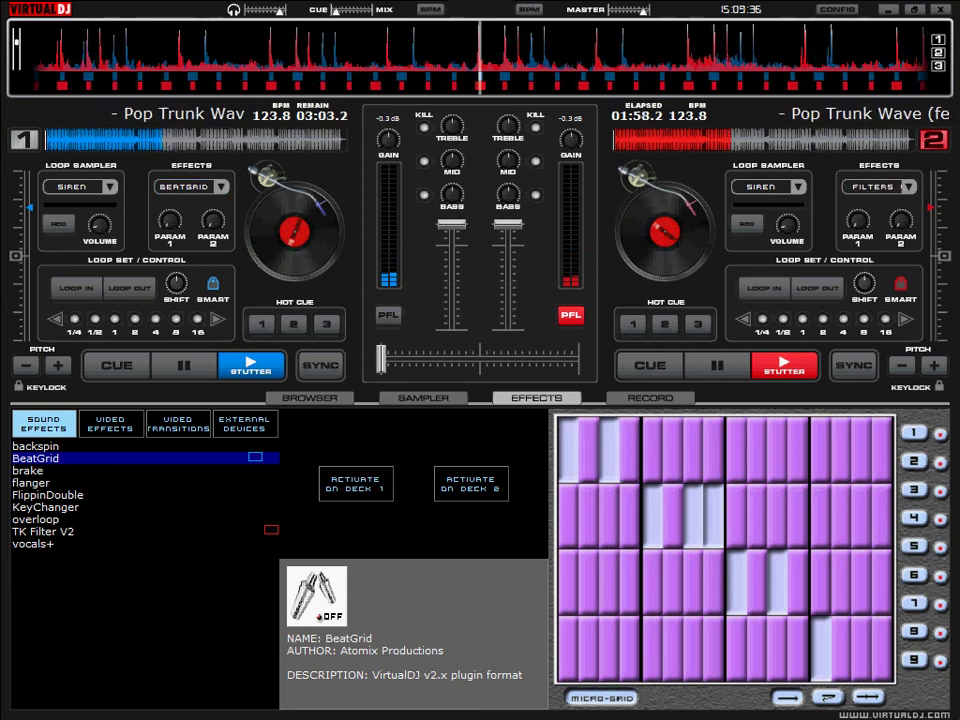
- Open the TK Filter V2 effect and move its filter point to a frequency between 2k and 20k
{"action": "left_click", "coordinate": [46, 507]}
{"action": "left_click", "coordinate": [46, 532]}
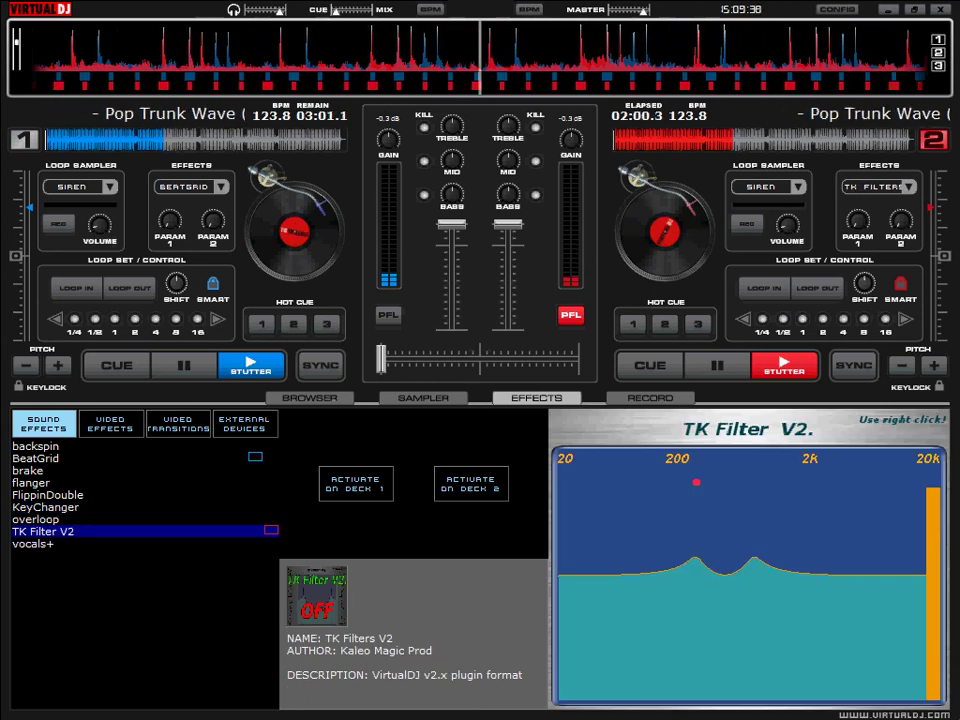
{"action": "left_click_drag", "start_coordinate": [697, 482], "coordinate": [860, 503]}
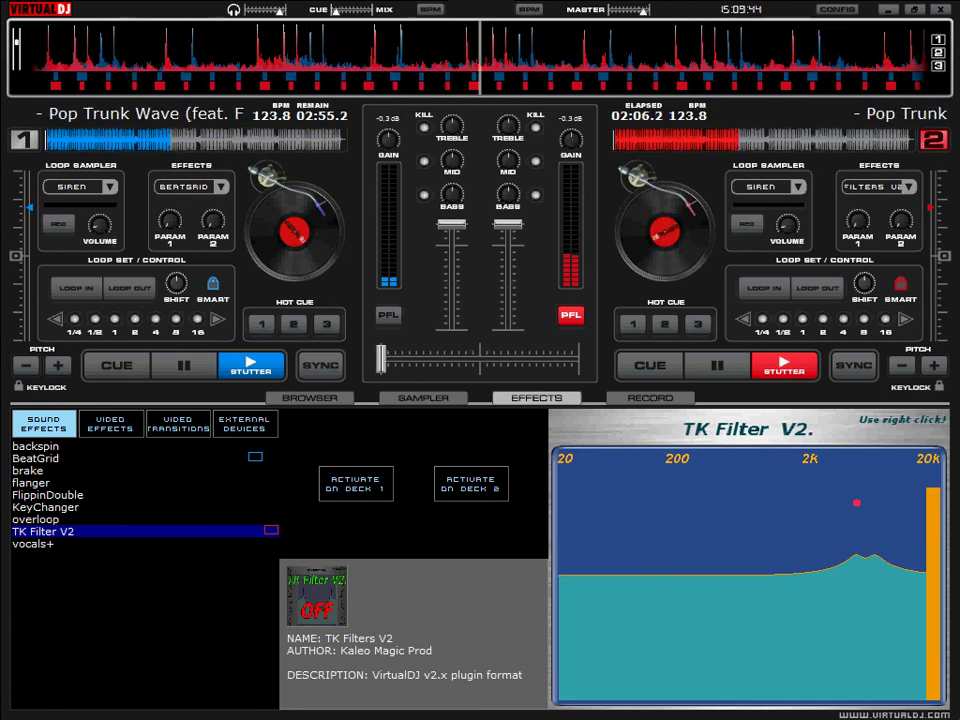
- Set the brake effect's stop time to 0.83 s, and activate and release it on deck 1
{"action": "left_click", "coordinate": [36, 458]}
{"action": "left_click", "coordinate": [30, 470]}
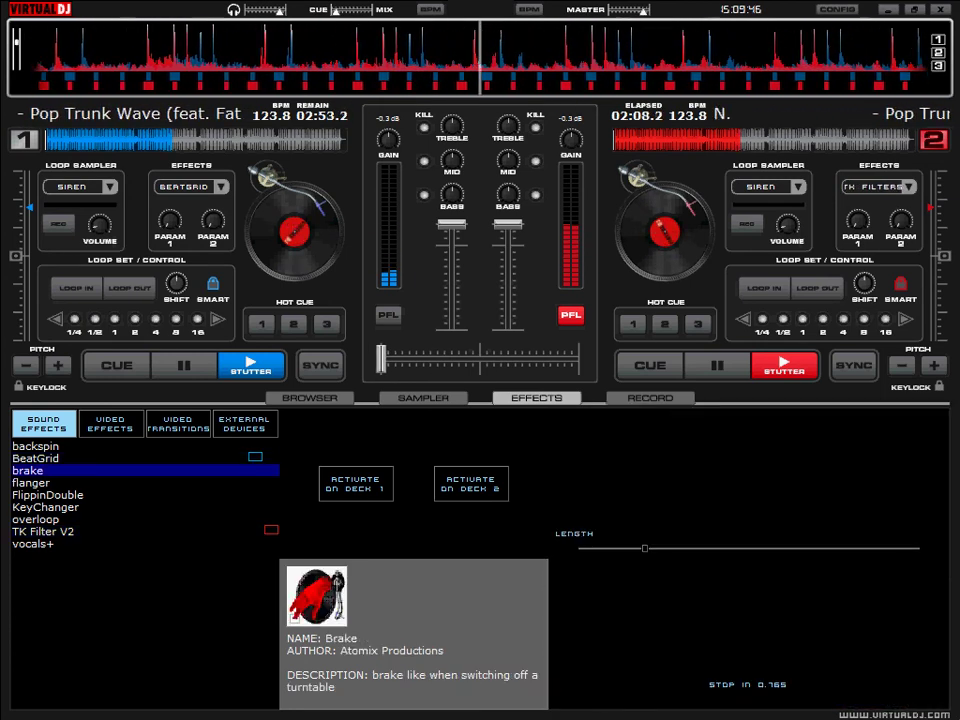
{"action": "left_click_drag", "start_coordinate": [645, 548], "coordinate": [639, 548]}
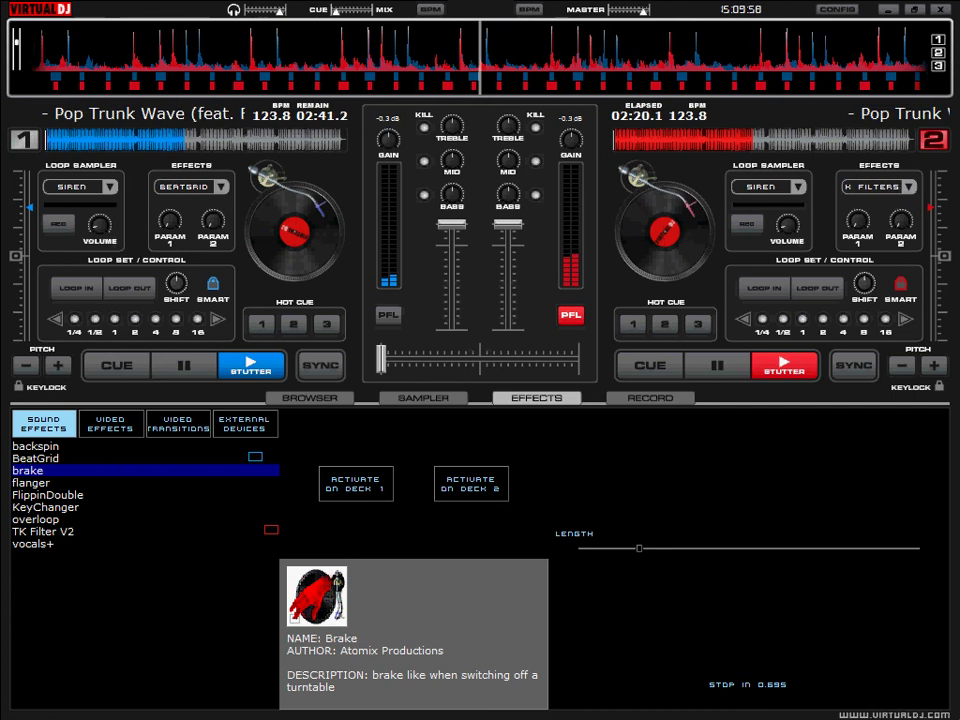
{"action": "mouse_move", "coordinate": [381, 359]}
{"action": "left_mouse_down"}
{"action": "mouse_move", "coordinate": [578, 359]}
{"action": "mouse_move", "coordinate": [381, 359]}
{"action": "left_mouse_up"}
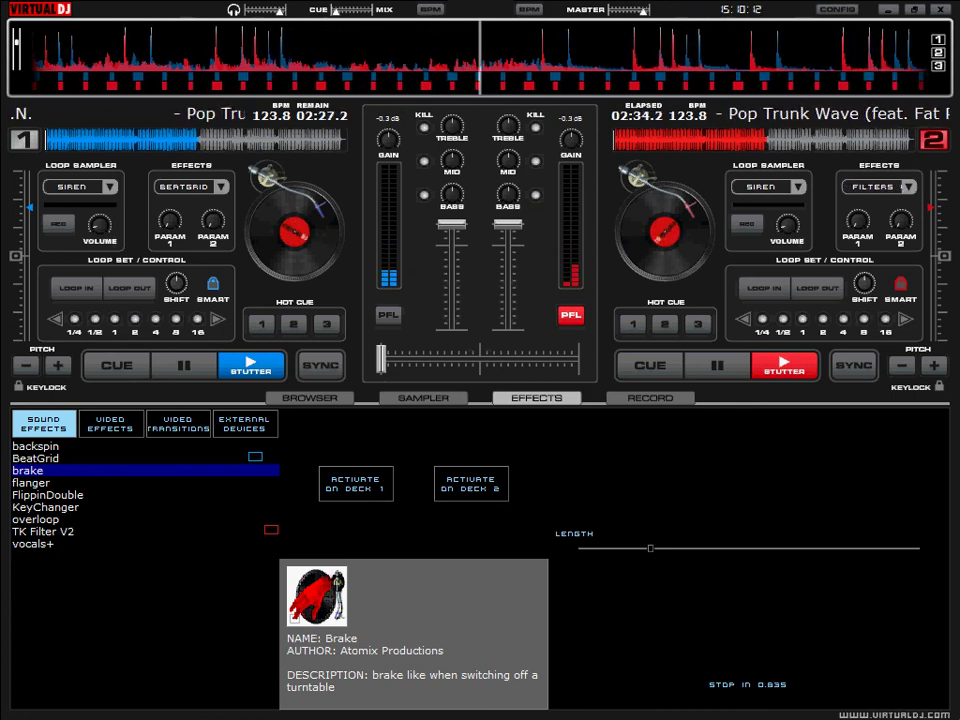
{"action": "left_click", "coordinate": [356, 484]}
{"action": "left_click", "coordinate": [356, 484]}
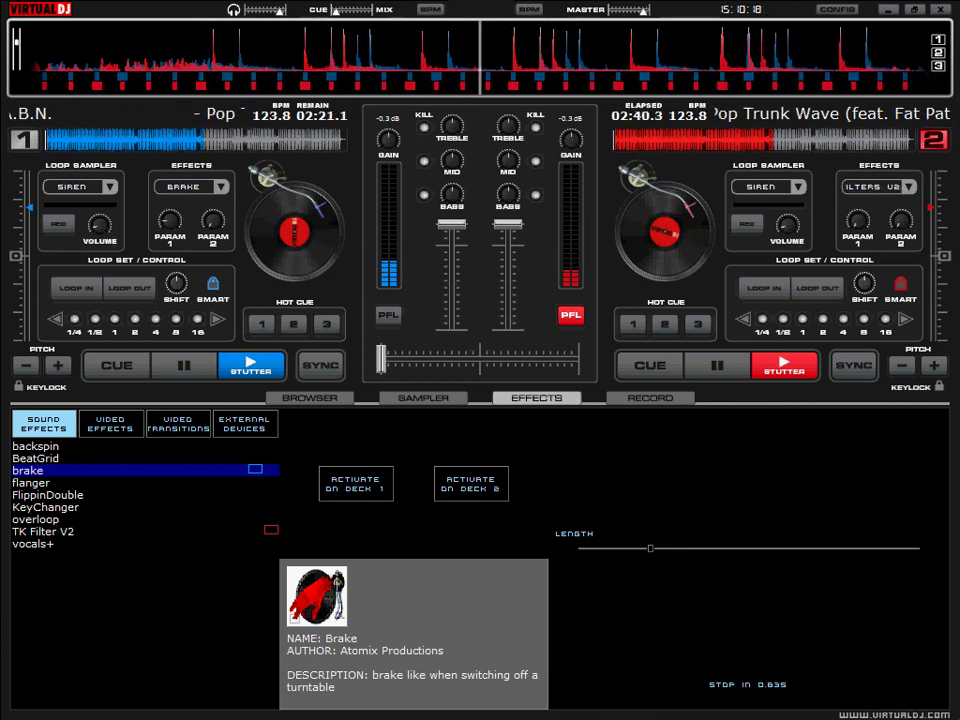
- Practise crossfading away from deck 1 and back, activating and releasing the brake on deck 1 between the fades
{"action": "mouse_move", "coordinate": [381, 359]}
{"action": "left_mouse_down"}
{"action": "mouse_move", "coordinate": [578, 359]}
{"action": "mouse_move", "coordinate": [381, 359]}
{"action": "left_mouse_up"}
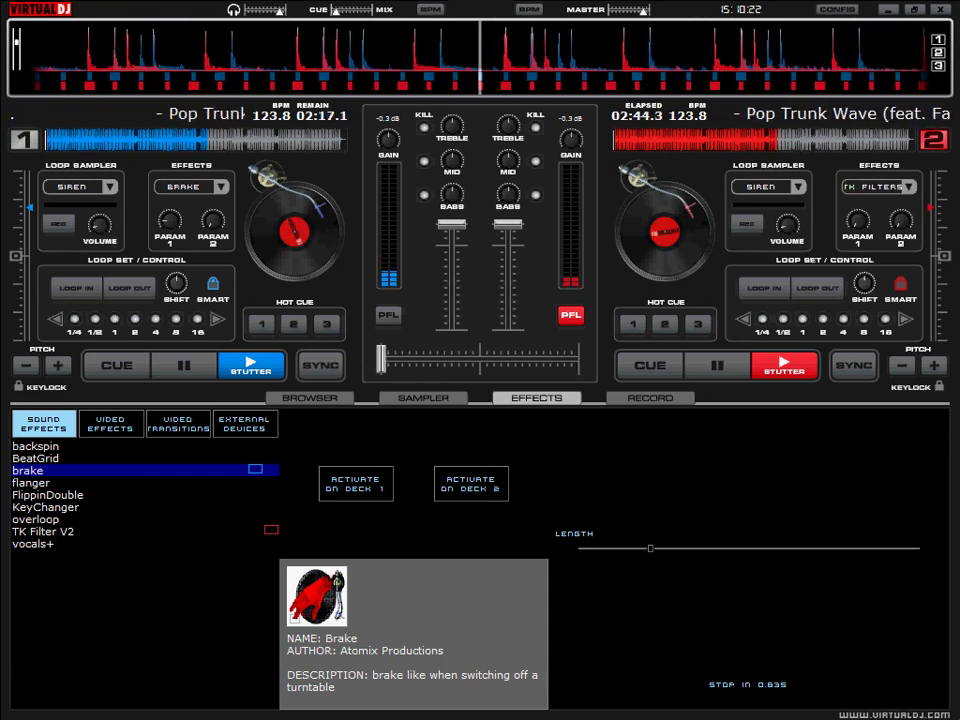
{"action": "mouse_move", "coordinate": [381, 358]}
{"action": "left_mouse_down"}
{"action": "mouse_move", "coordinate": [420, 358]}
{"action": "mouse_move", "coordinate": [381, 358]}
{"action": "left_mouse_up"}
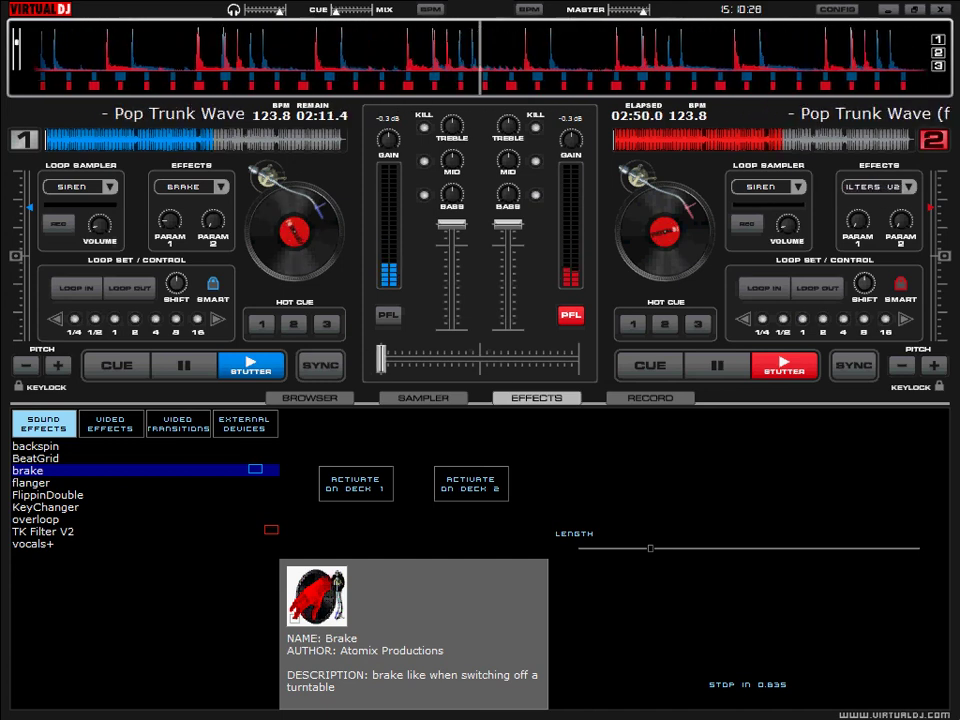
{"action": "left_click", "coordinate": [356, 484]}
{"action": "left_click", "coordinate": [356, 484]}
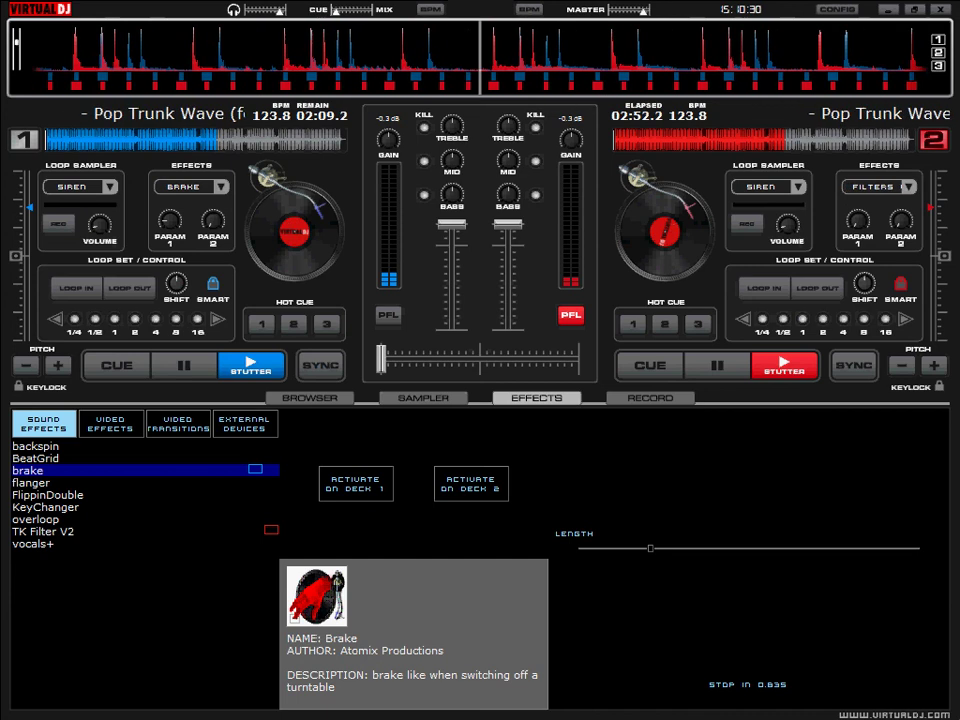
{"action": "mouse_move", "coordinate": [381, 358]}
{"action": "left_mouse_down"}
{"action": "mouse_move", "coordinate": [578, 358]}
{"action": "mouse_move", "coordinate": [381, 358]}
{"action": "left_mouse_up"}
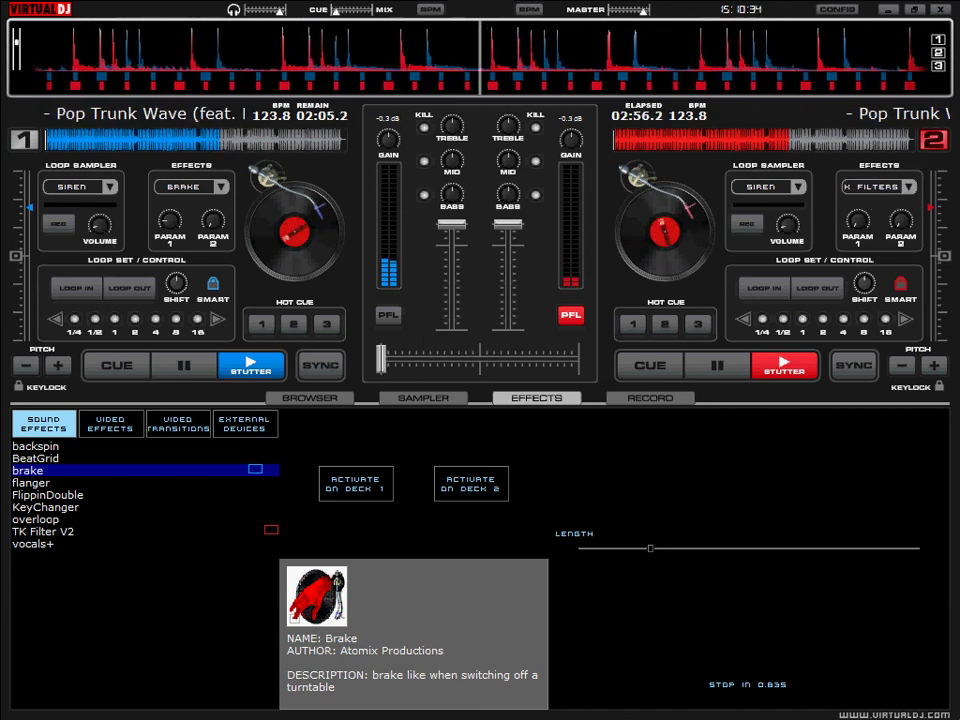
- Apply the flanger to deck 1 with its volume slightly lowered, and switch it off again
{"action": "left_click", "coordinate": [31, 483]}
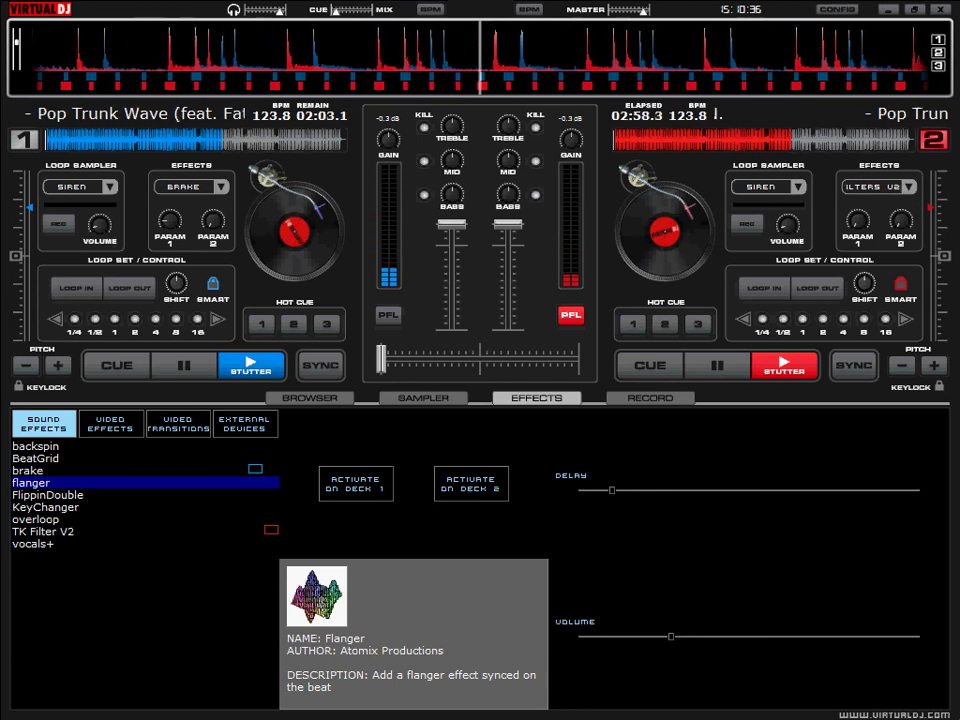
{"action": "left_click", "coordinate": [356, 484]}
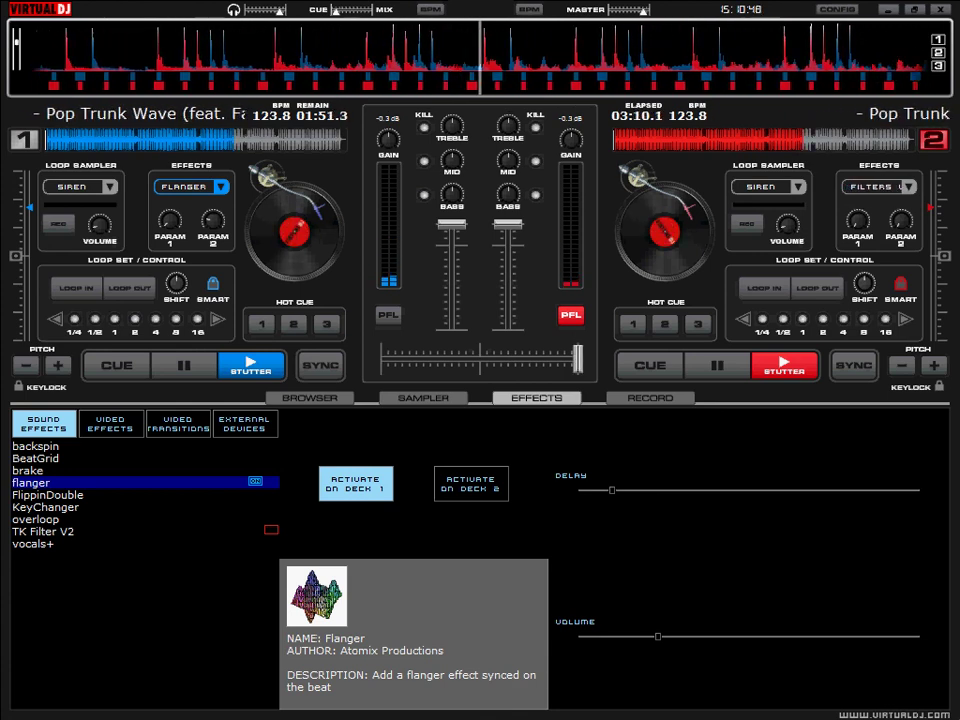
{"action": "left_click", "coordinate": [250, 470]}
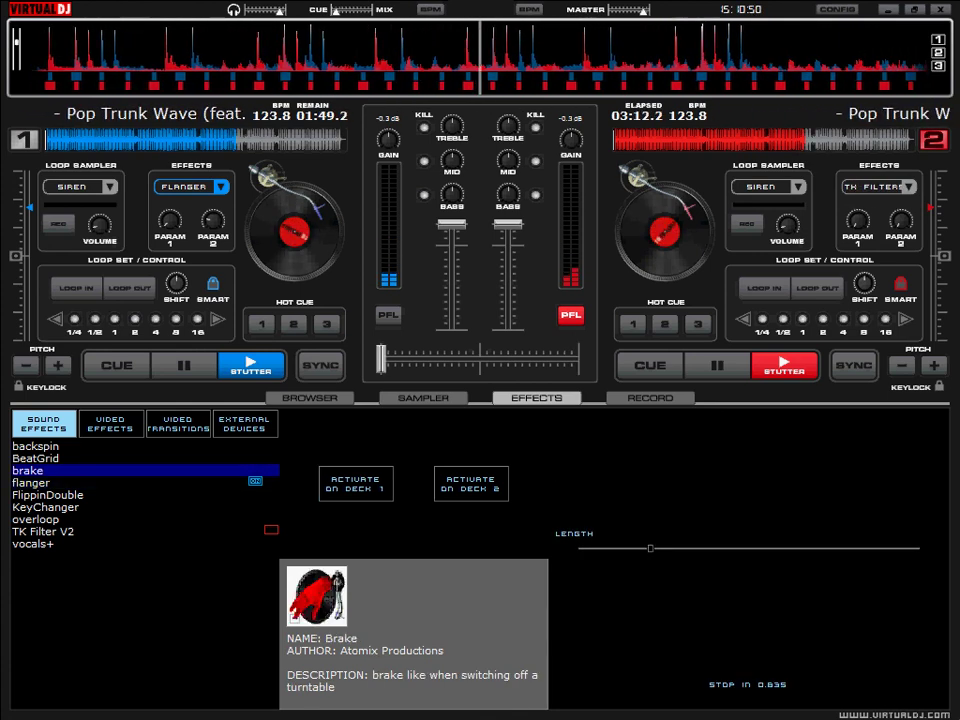
{"action": "left_click", "coordinate": [255, 482]}
- Set the brake's stop time to 0.77 s and trigger it on deck 1 in combination with the crossfader
{"action": "left_click", "coordinate": [145, 470]}
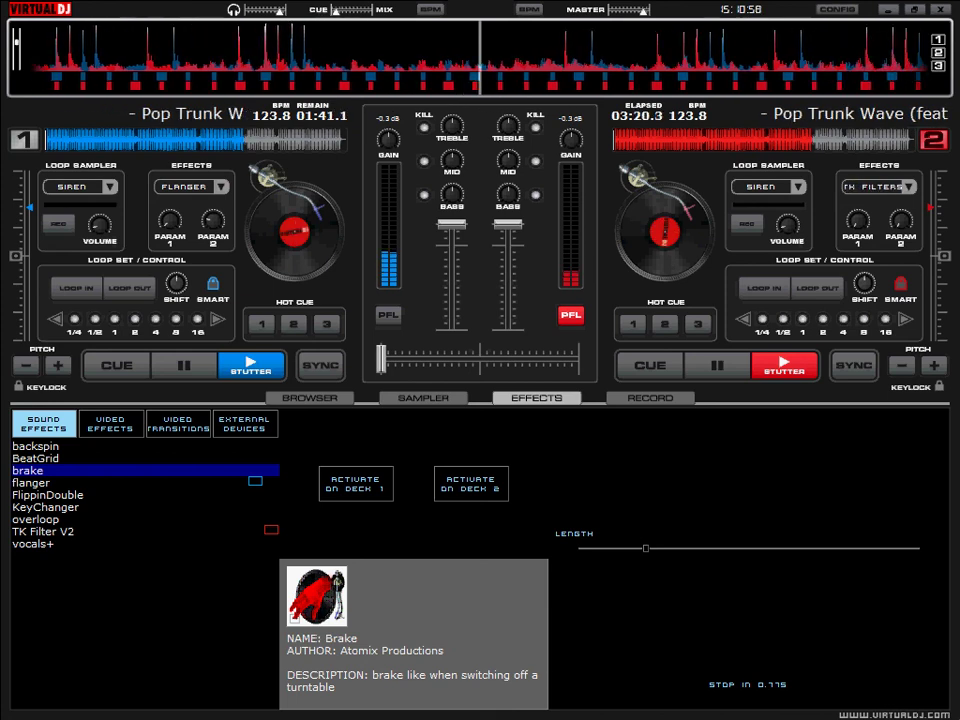
{"action": "left_click", "coordinate": [356, 484]}
{"action": "left_click", "coordinate": [356, 484]}
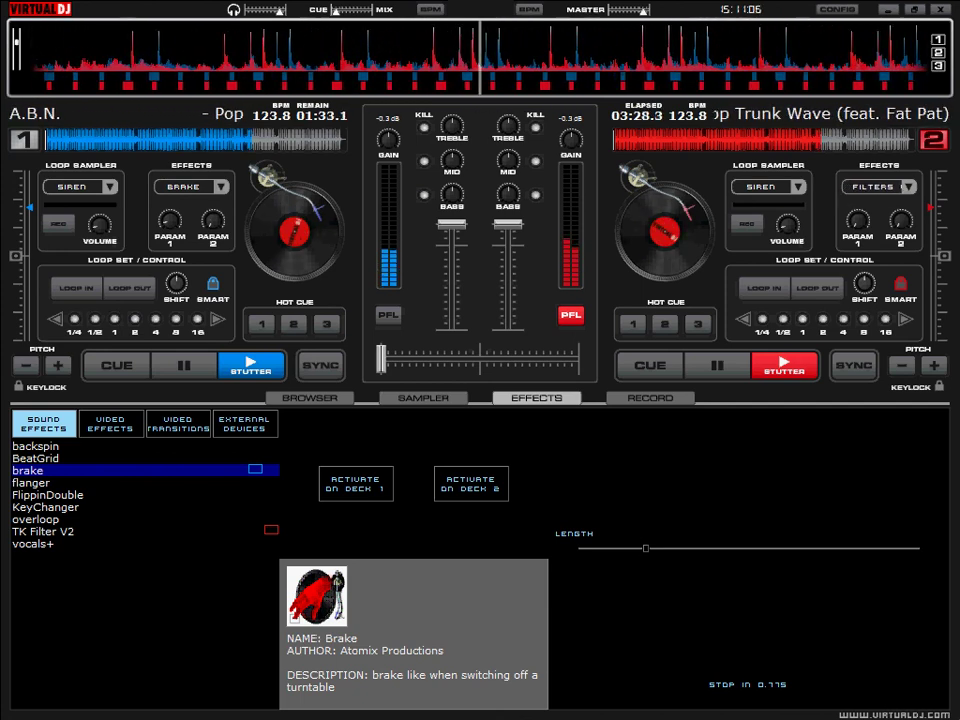
{"action": "mouse_move", "coordinate": [381, 359]}
{"action": "left_mouse_down"}
{"action": "mouse_move", "coordinate": [578, 359]}
{"action": "mouse_move", "coordinate": [381, 359]}
{"action": "left_mouse_up"}
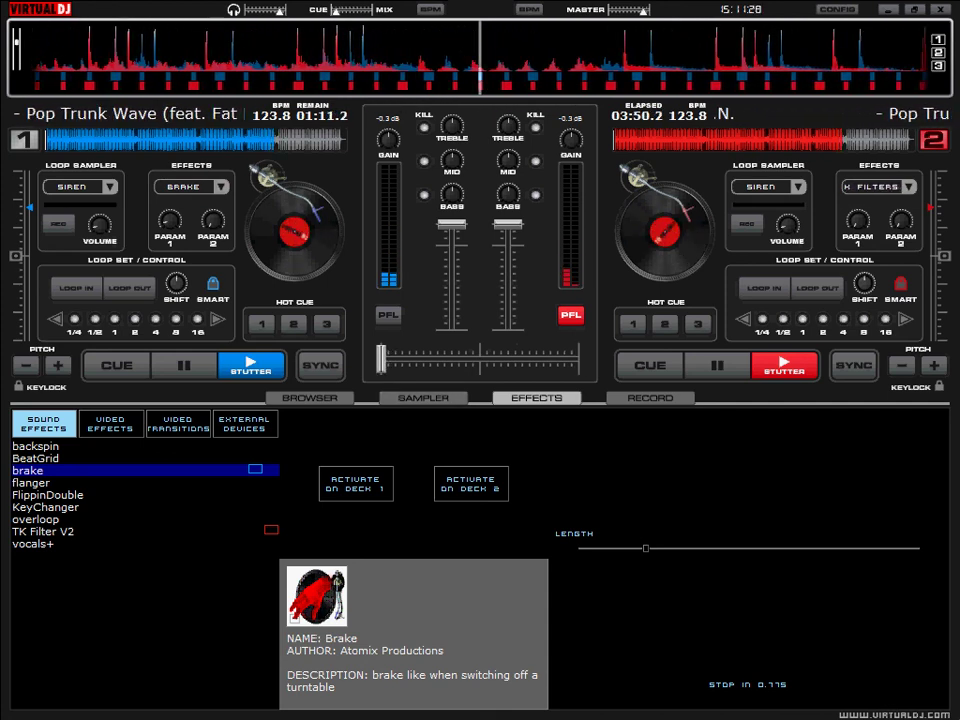
{"action": "left_click", "coordinate": [355, 483]}
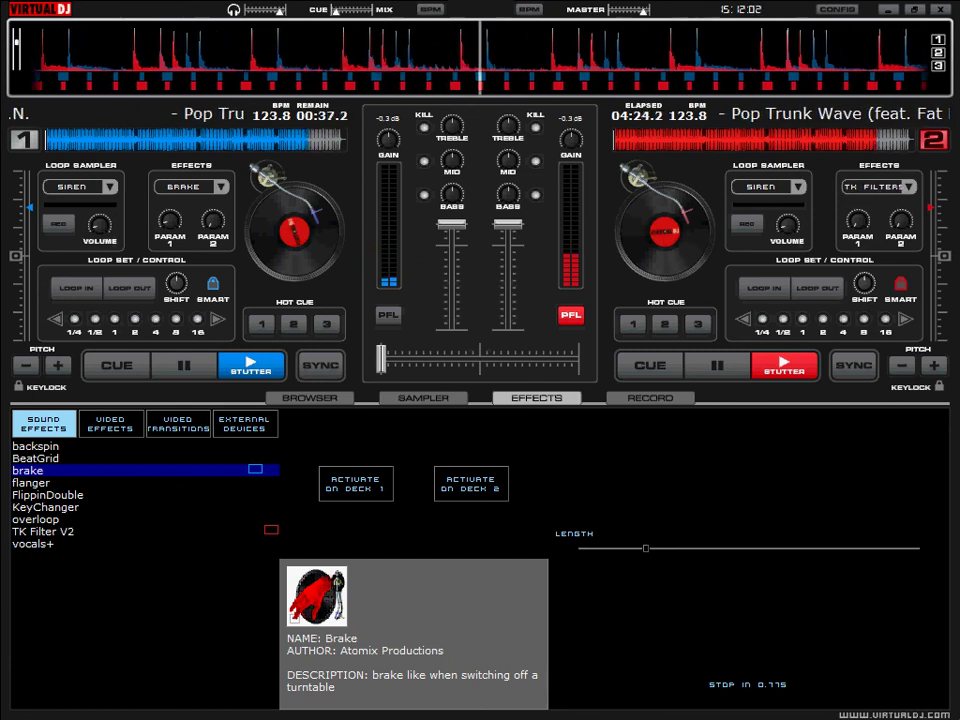
- Activate the TK Filter V2 effect on deck 2 and move the crossfader slightly toward deck 2
{"action": "left_click", "coordinate": [44, 532]}
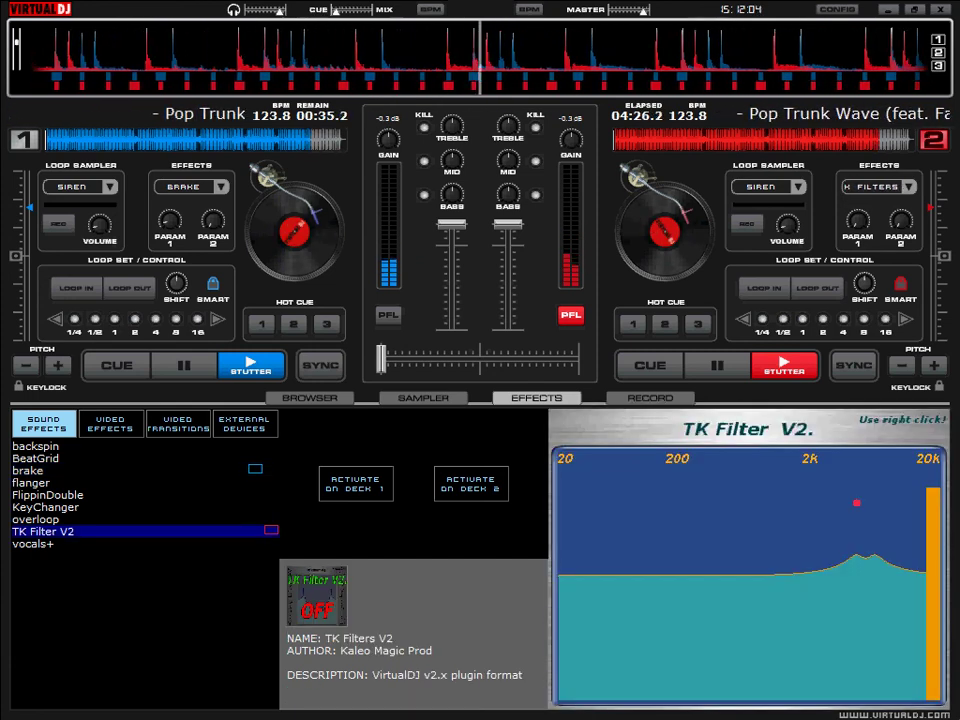
{"action": "left_click", "coordinate": [471, 484]}
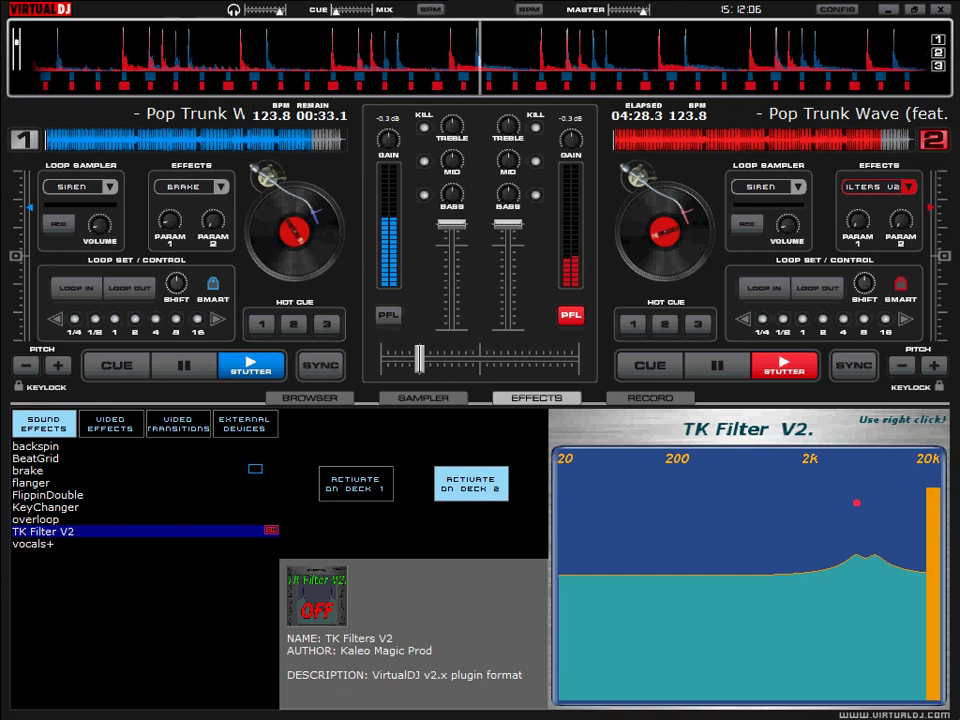